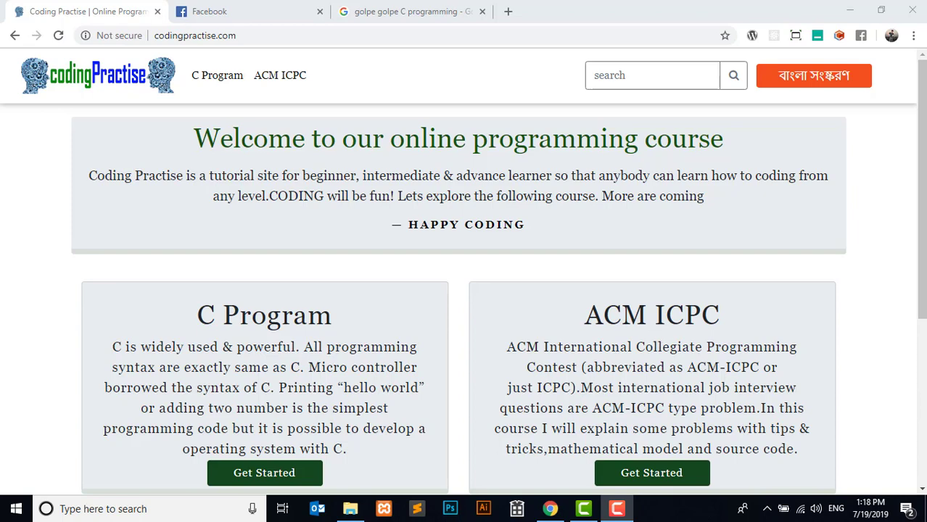
Switch to File Explorer and open the Compiler folder inside the Golpe Golpe C Programing folder
left_click(351, 509)
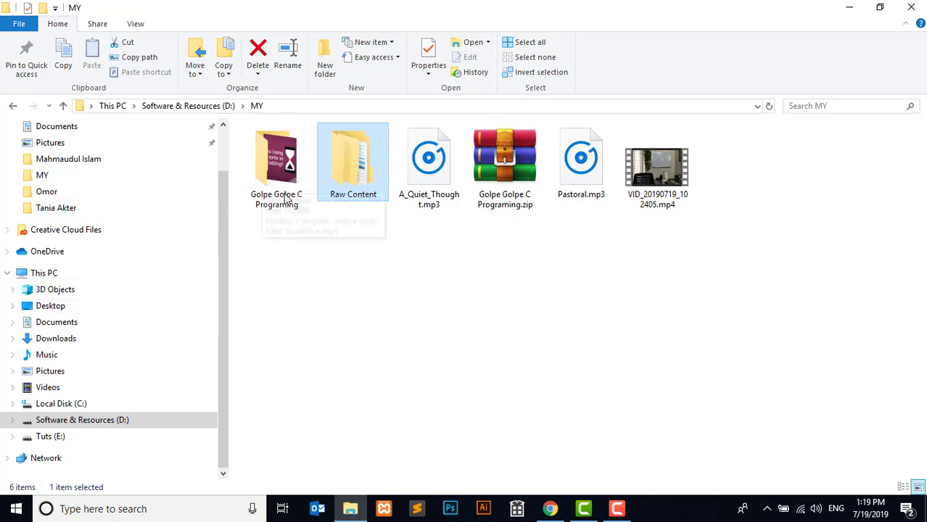
left_click(288, 163)
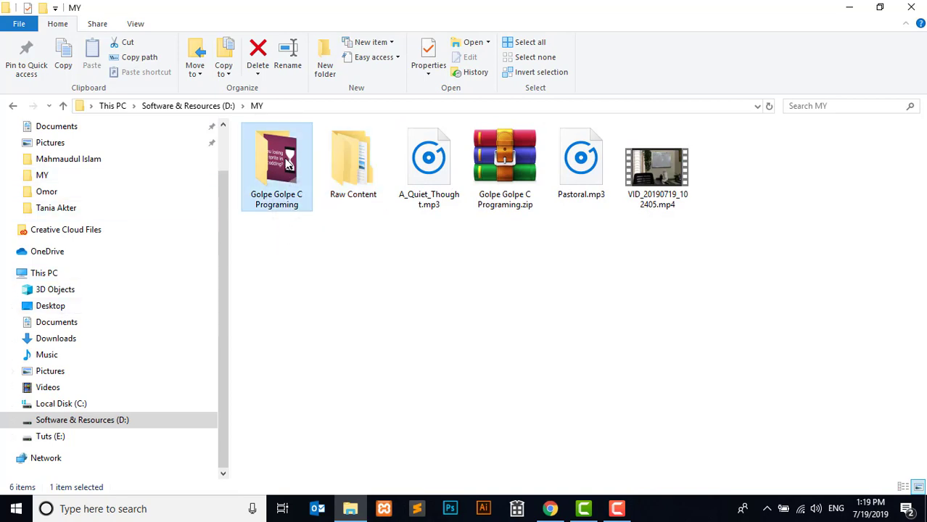
double_click(288, 163)
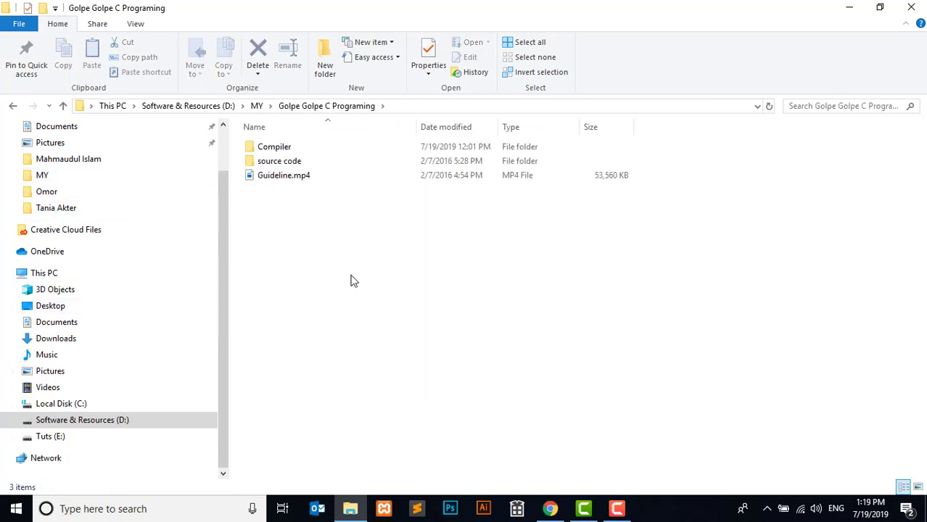
double_click(302, 149)
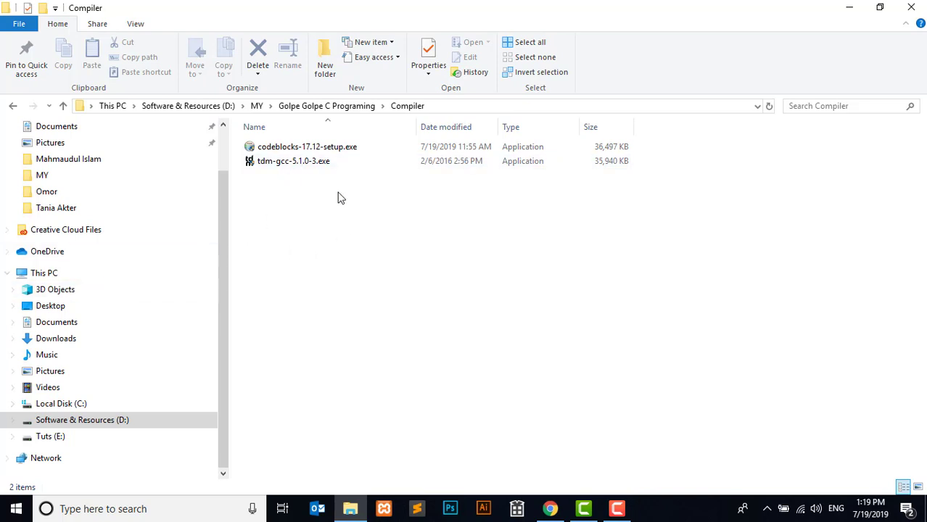
Run codeblocks-17.12-setup.exe and install the full set of components to C:\Program Files (x86)\CodeBlocks
left_click(301, 162)
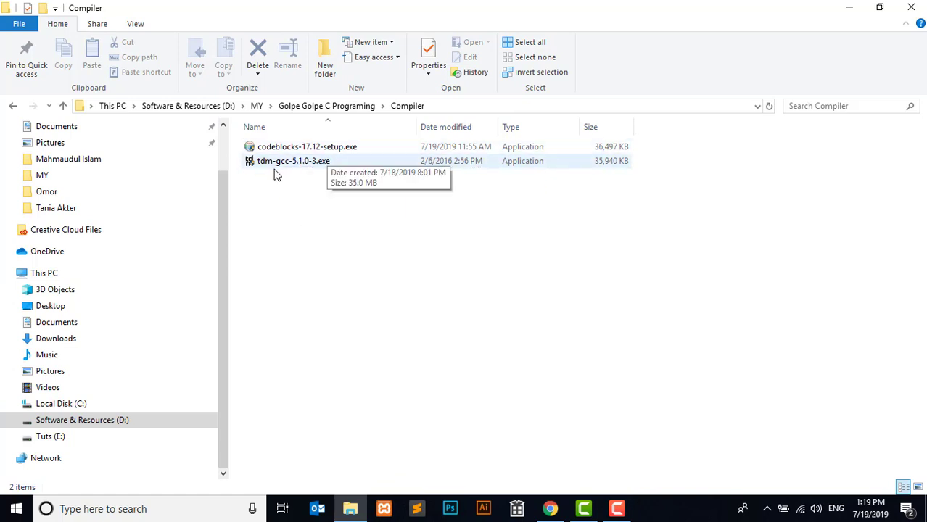
left_click(304, 150)
left_click(304, 151)
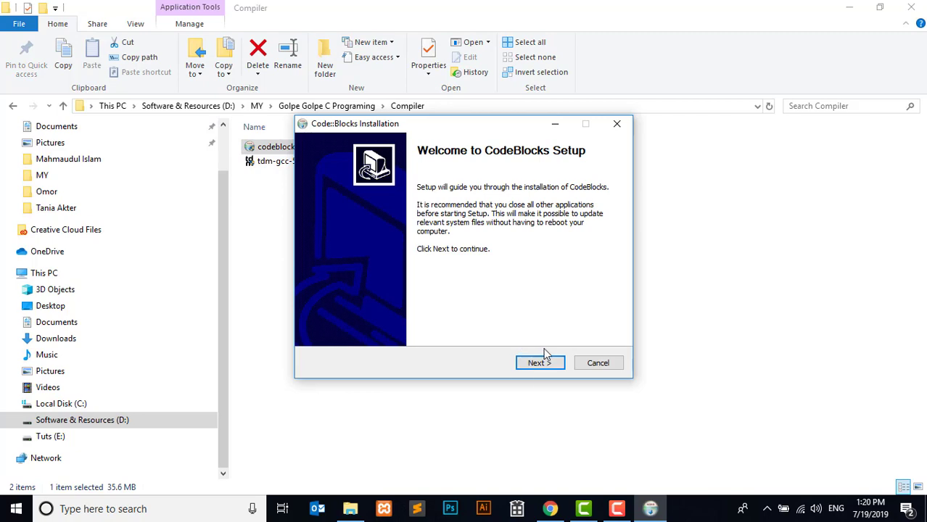
left_click(540, 366)
left_click(540, 368)
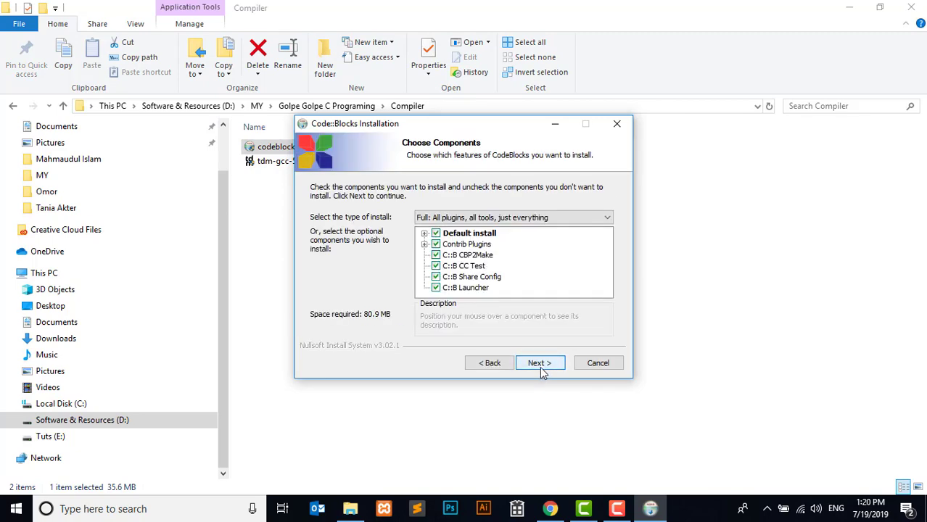
left_click(540, 367)
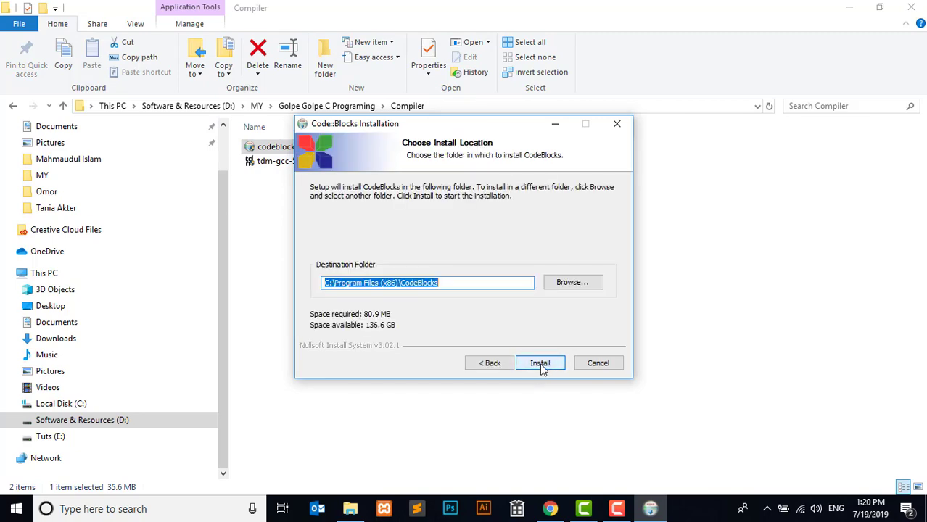
left_click(454, 286)
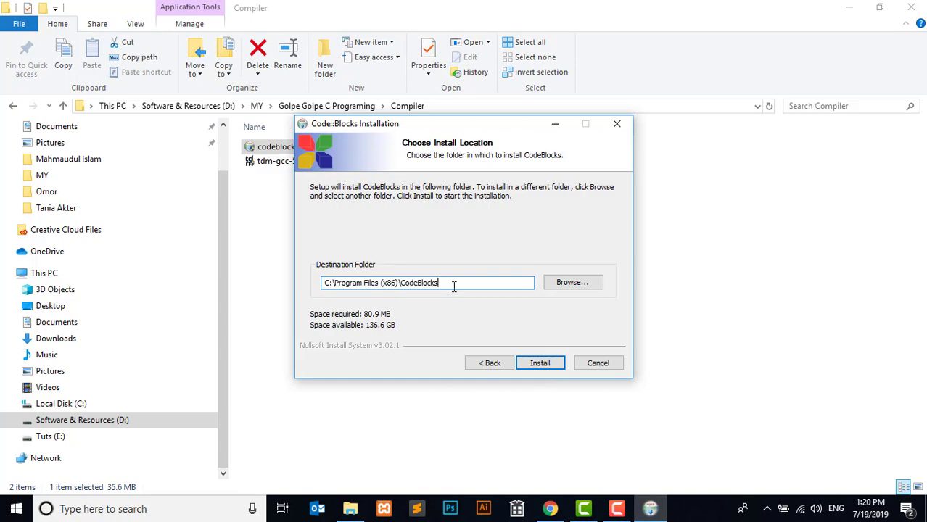
left_click(540, 363)
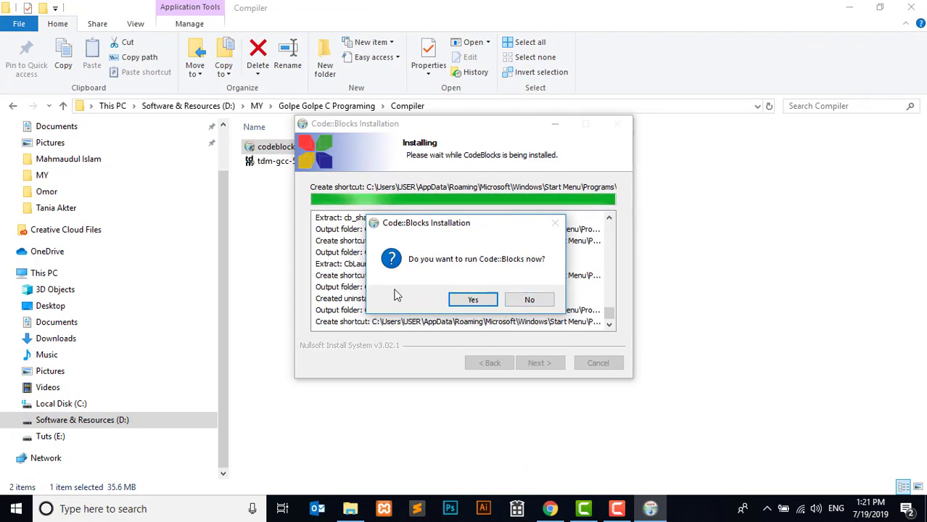
Choose to run Code::Blocks now and finish the installation wizard
left_click(474, 305)
left_click(540, 363)
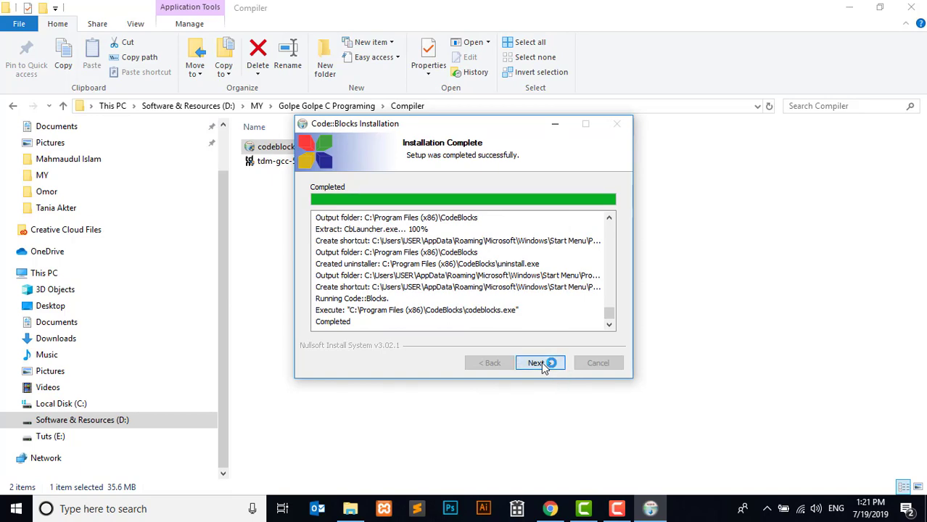
left_click(542, 365)
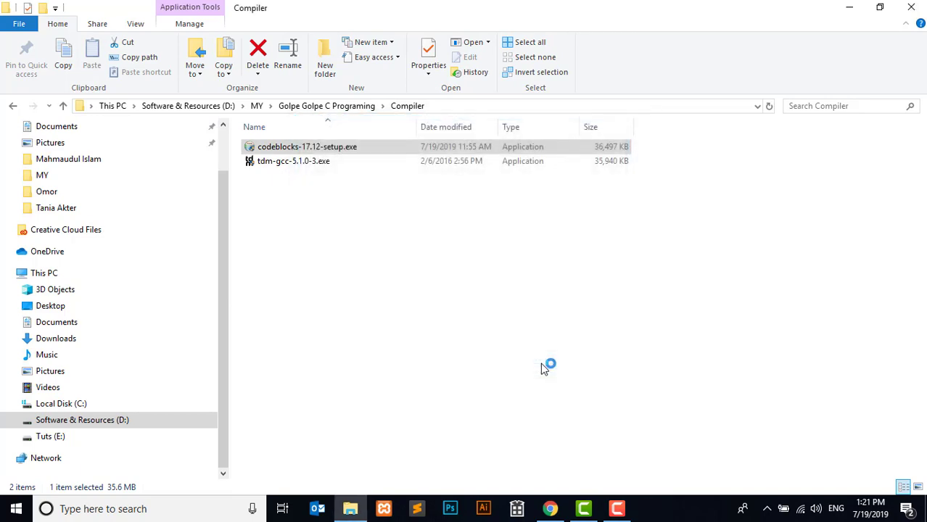
Minimize the File Explorer and browser windows, accept the compiler auto-detection, and dismiss the file associations dialog without setting a default
left_click(851, 7)
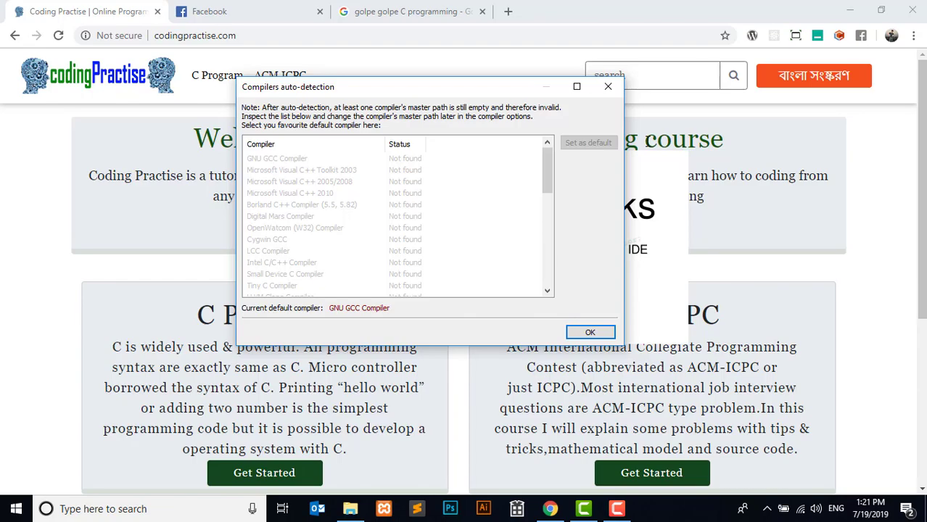
left_click(850, 11)
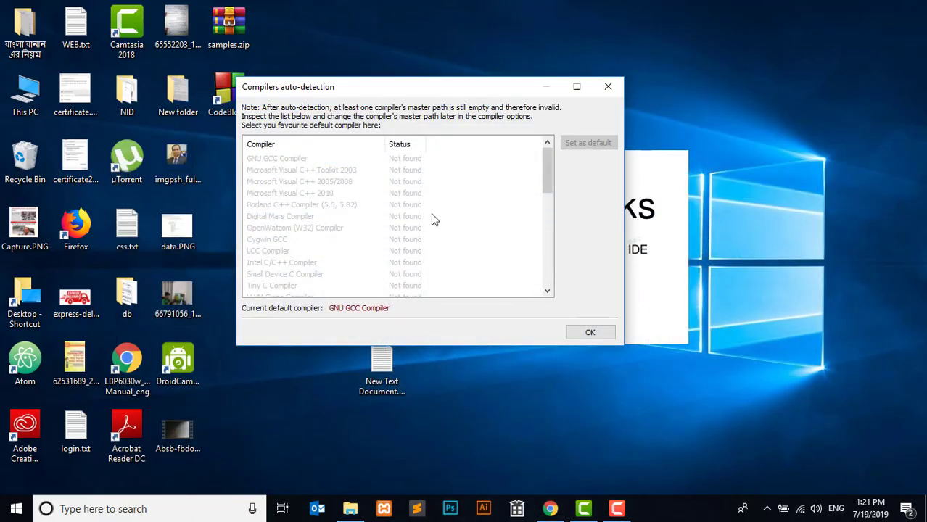
left_click(590, 334)
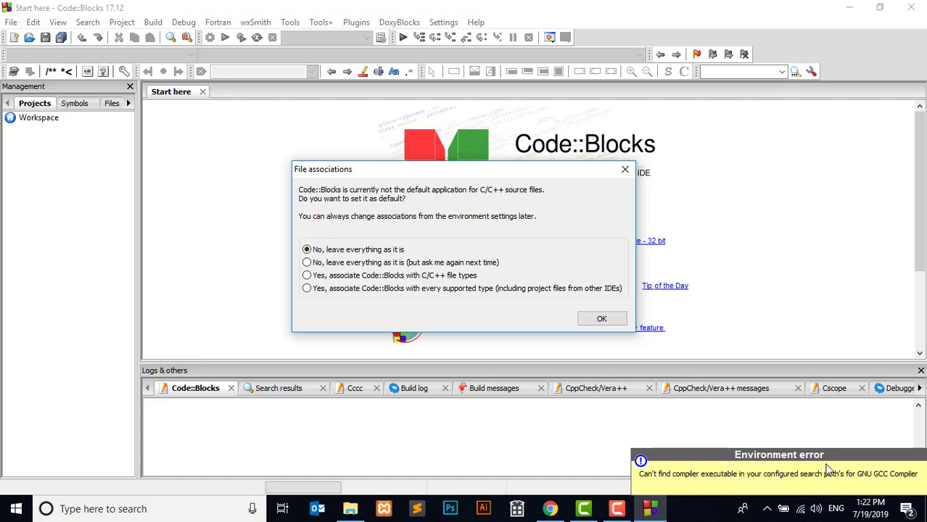
left_click(624, 171)
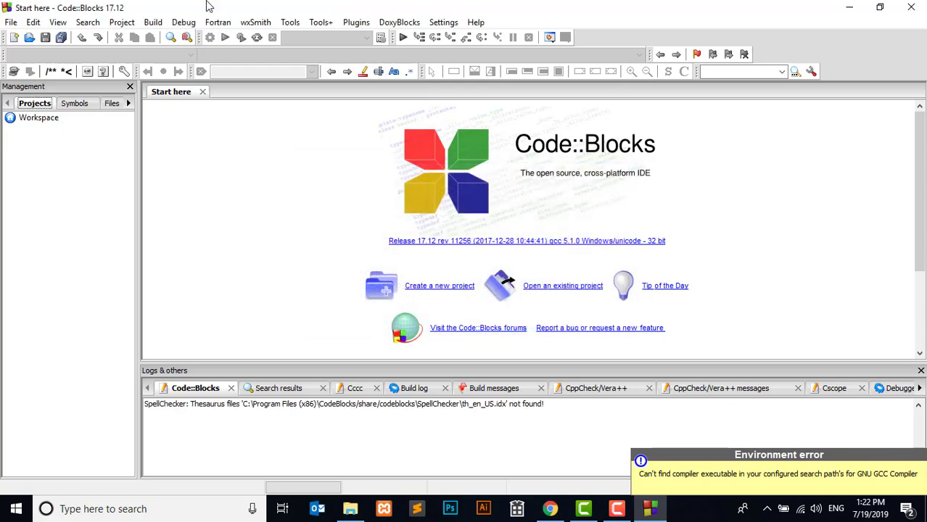
Create a new empty file in Code::Blocks
left_click(11, 22)
left_click(11, 23)
left_click(11, 23)
mouse_move(92, 43)
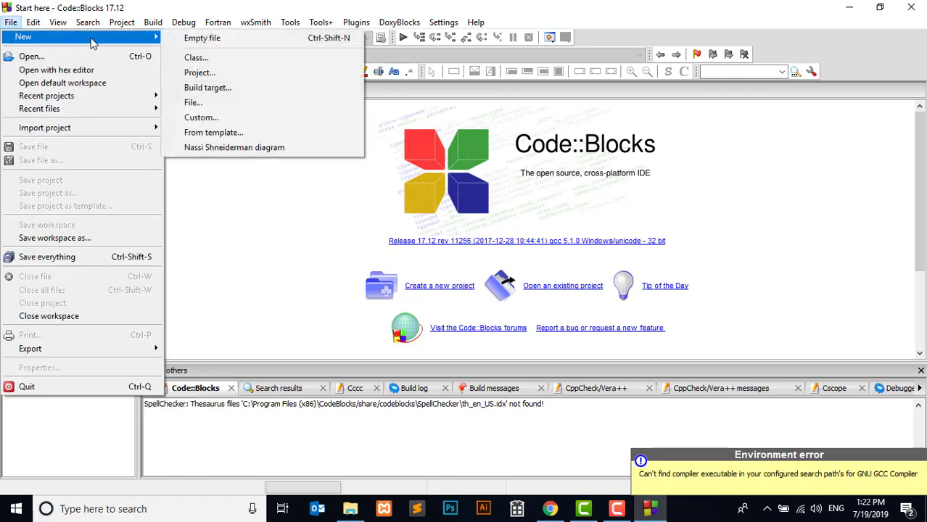
left_click(206, 39)
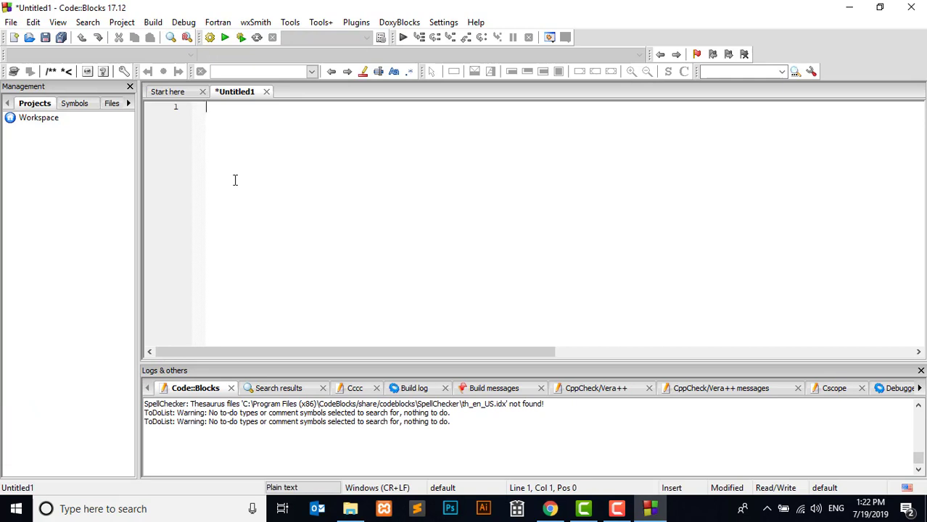
Save the new file as first.c in the Documents folder
key("Return")
key("ctrl+s")
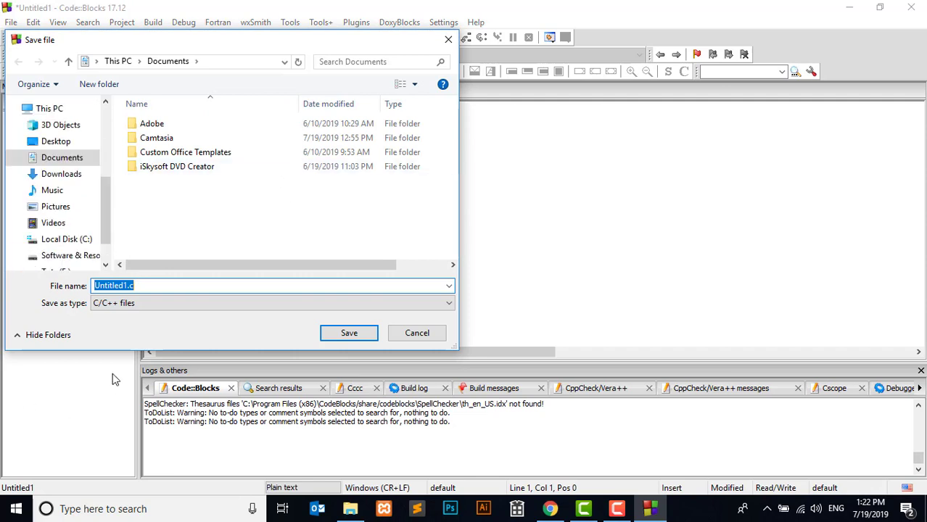
left_click(128, 285)
double_click(128, 285)
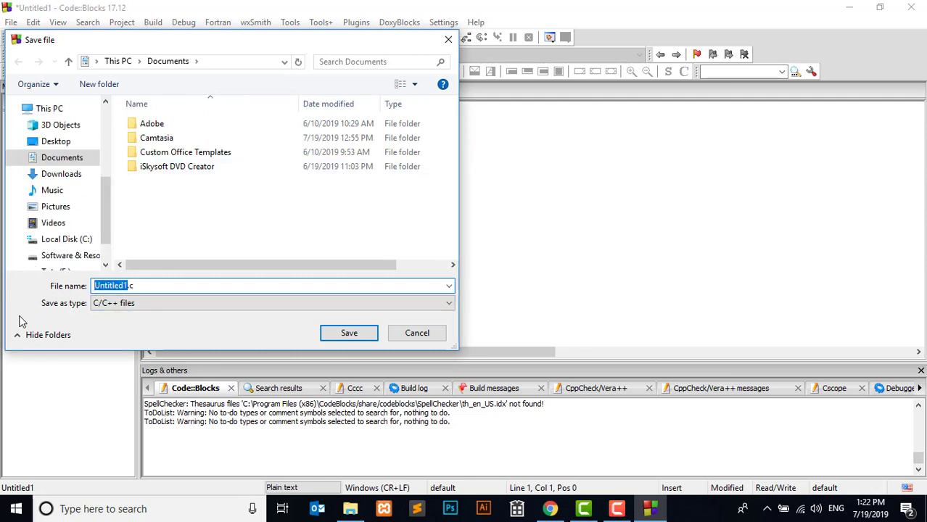
type("first")
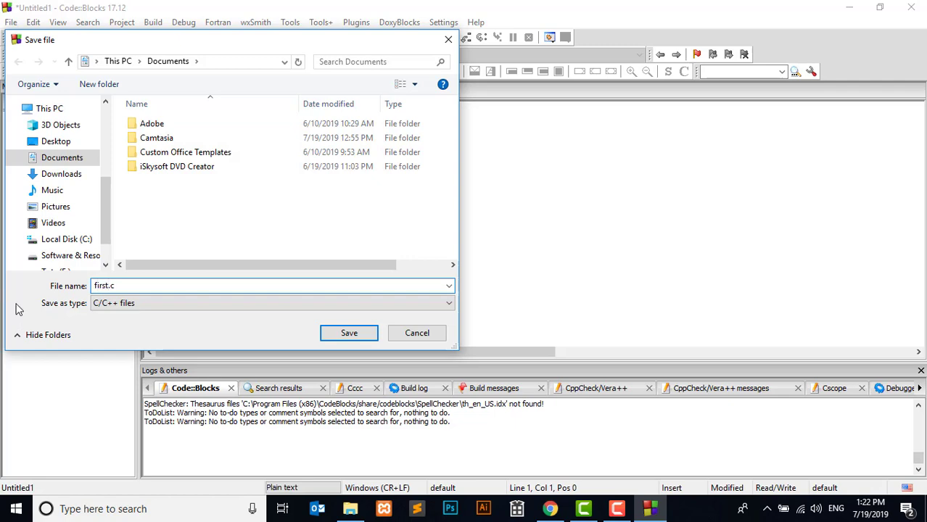
left_click(350, 333)
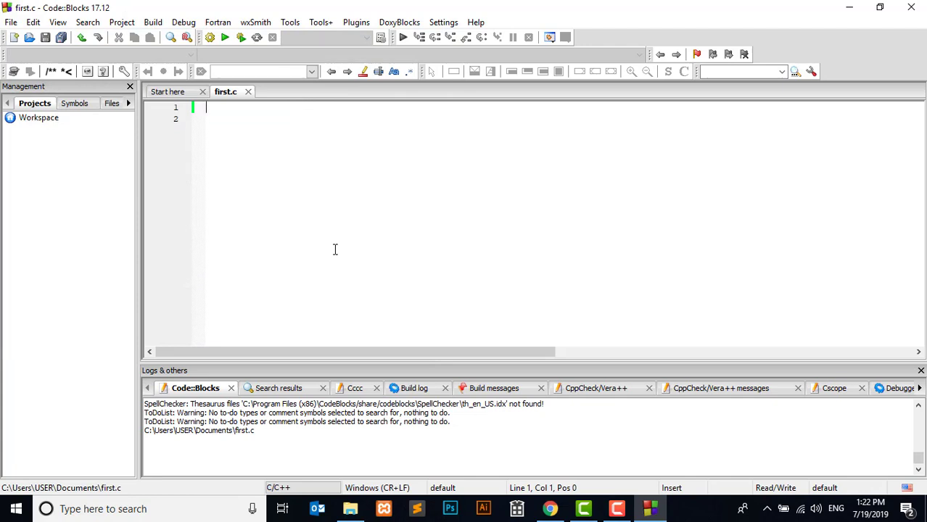
Write a C program that includes stdio.h, prints "hello worl" with printf in int main(), and returns 0
type("#include<stdio.h>")
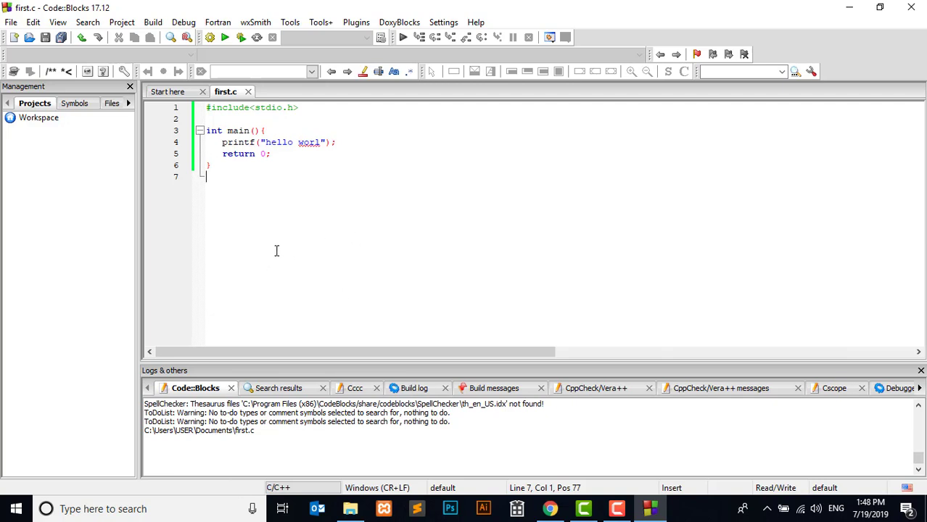
left_click_drag(231, 177, 186, 107)
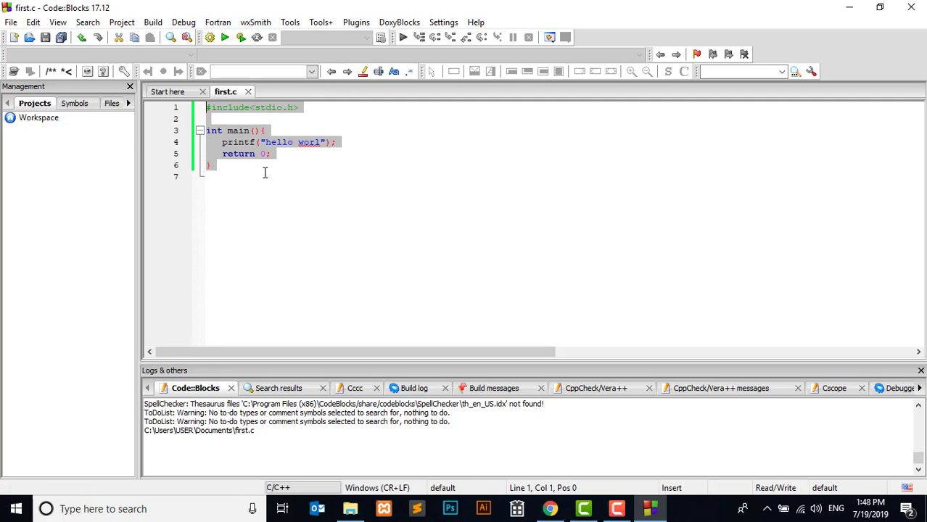
Run tdm-gcc-5.1.0-3.exe from the Compiler folder in File Explorer and choose to create a new TDM-GCC installation
left_click(350, 510)
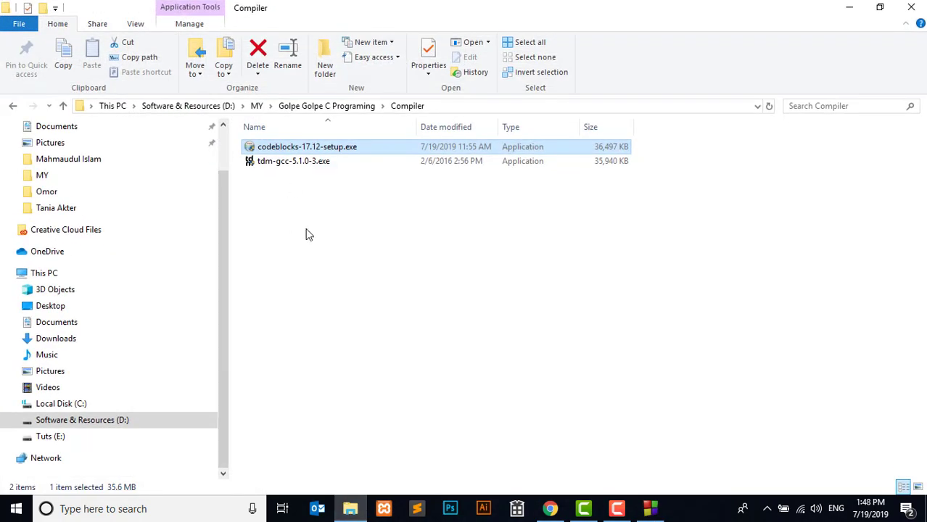
left_click(272, 219)
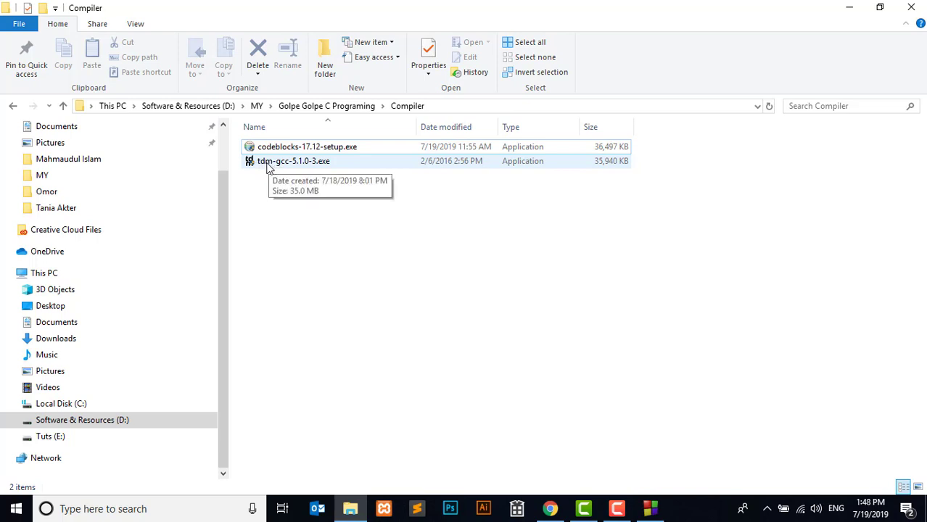
left_click(269, 167)
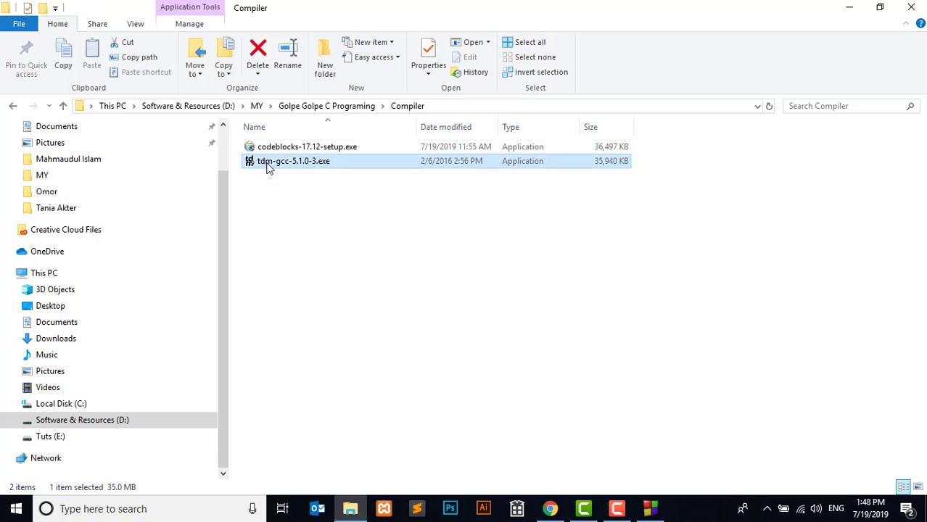
double_click(268, 163)
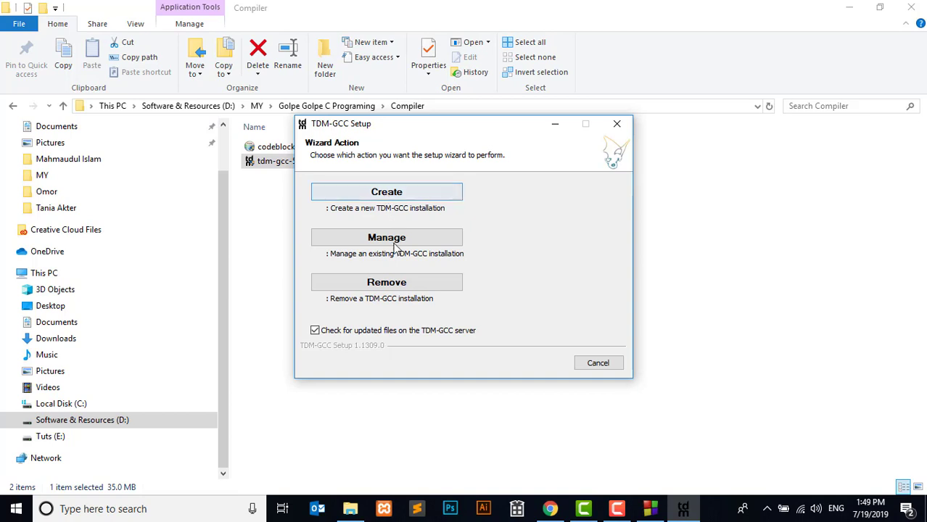
left_click(386, 193)
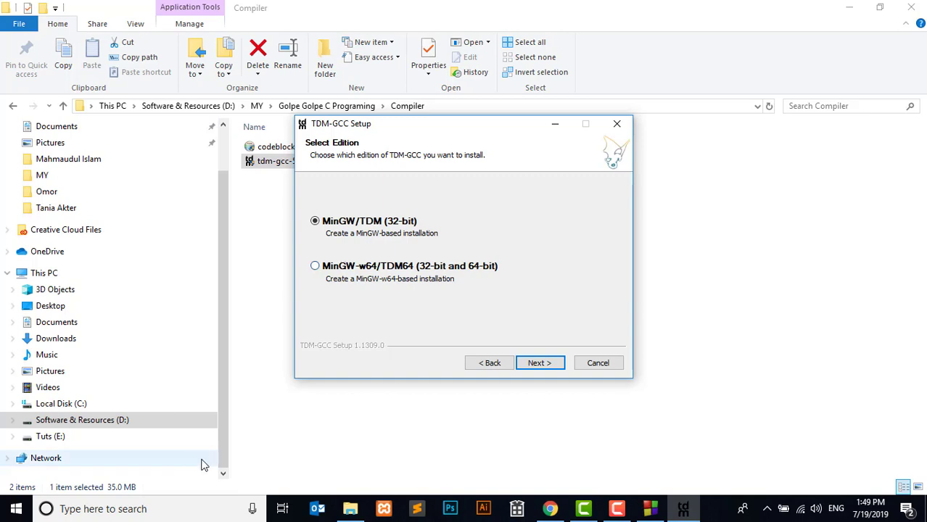
Search for This PC, open it, and view its system properties to check the operating system type
left_click(121, 511)
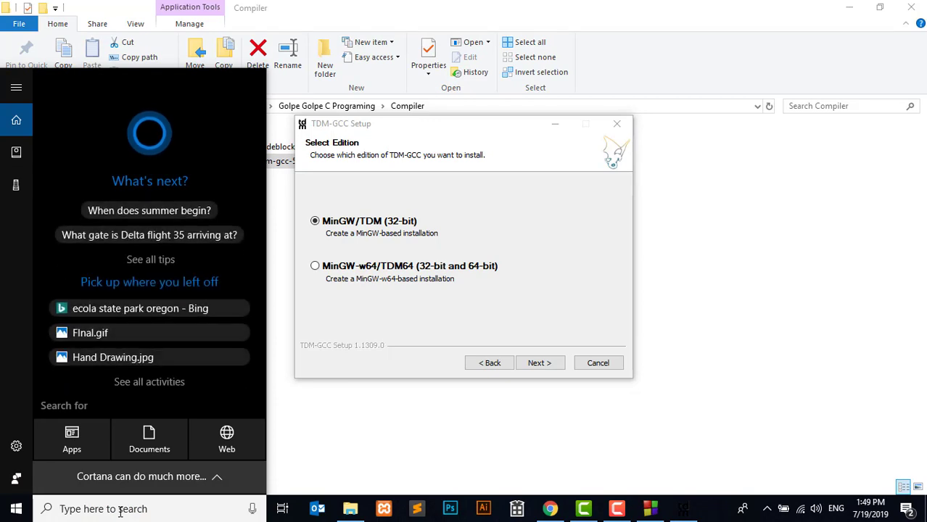
type("this")
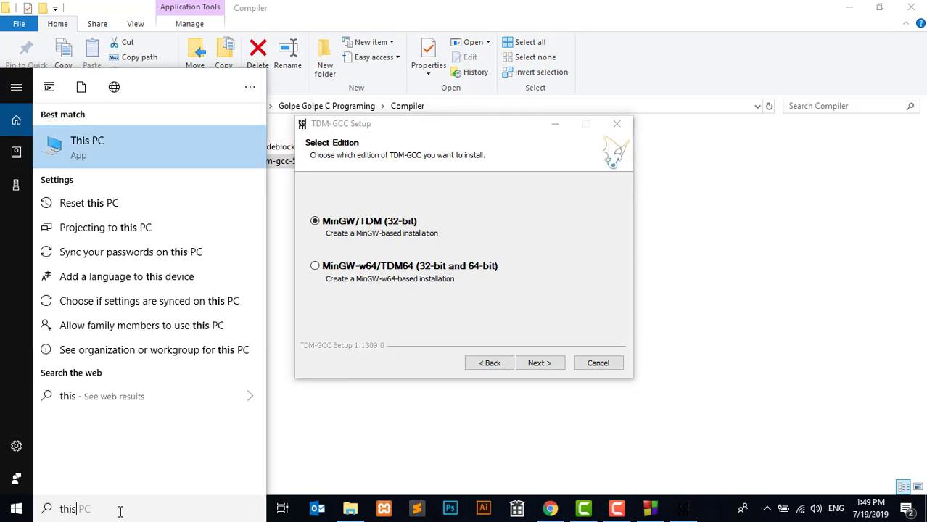
left_click(152, 144)
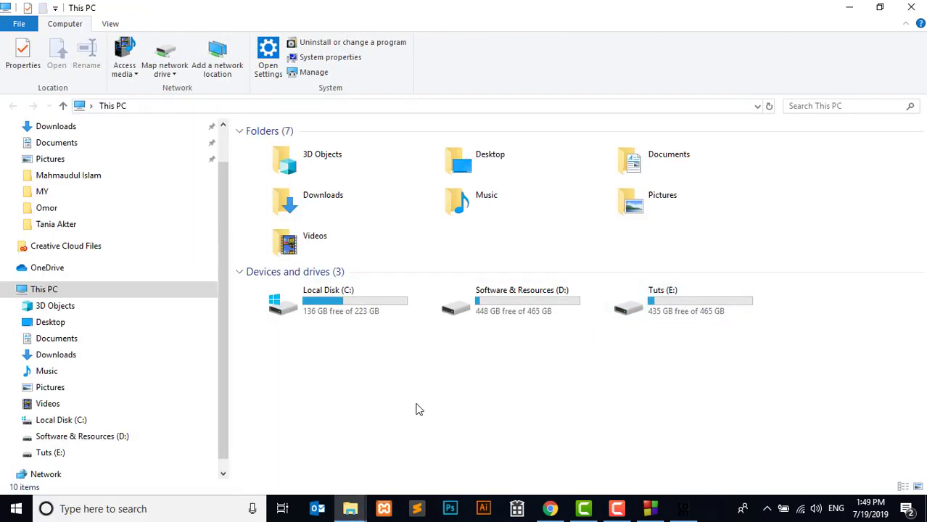
right_click(417, 408)
left_click(493, 386)
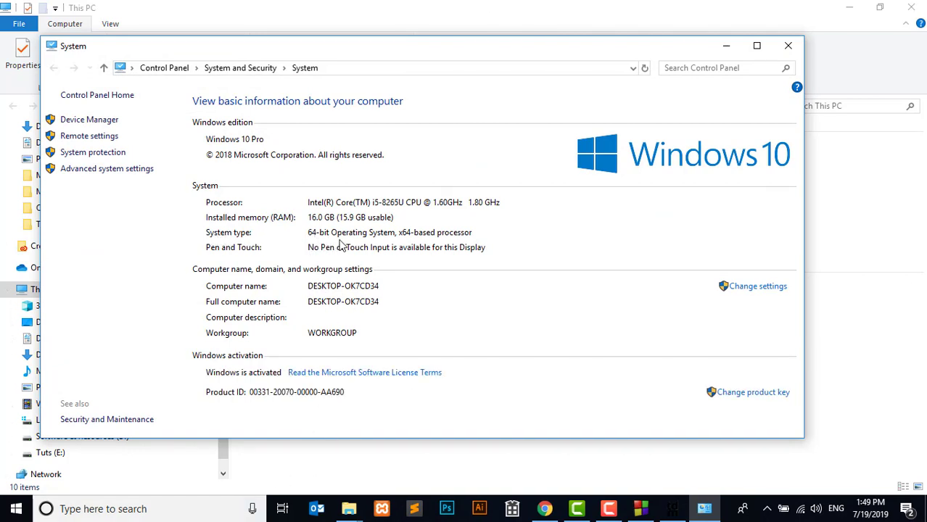
left_click(726, 45)
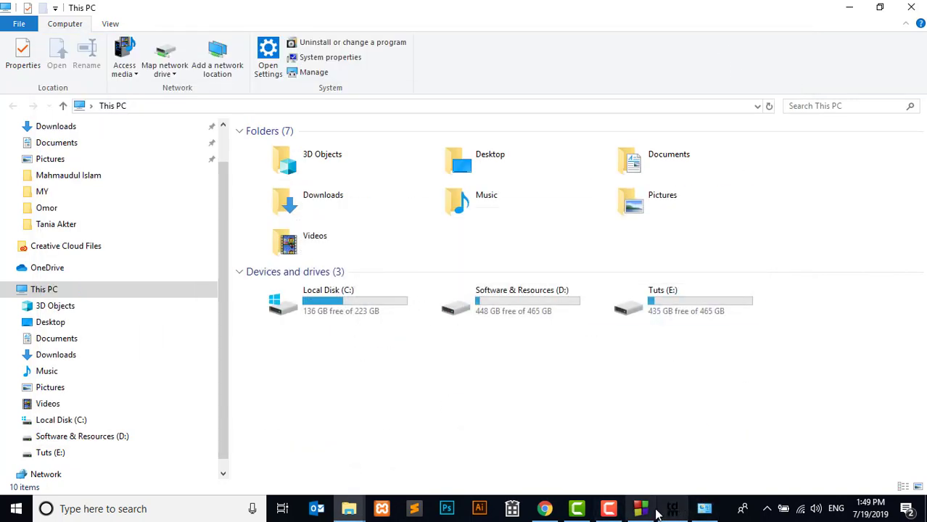
left_click(702, 509)
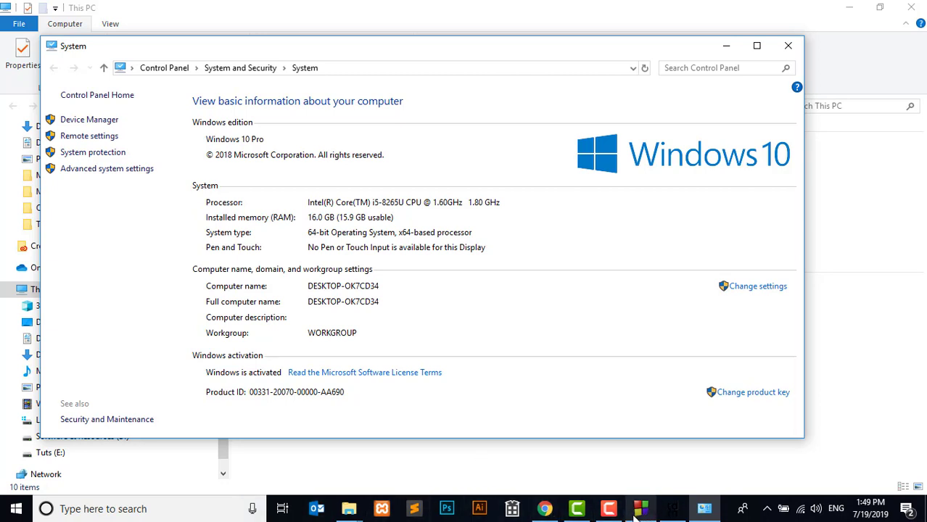
In TDM-GCC Setup, install the MinGW-w64/TDM64 (32-bit and 64-bit) edition to C:\TDM-GCC-64 using the SourceForge Default mirror and the preset components
left_click(673, 514)
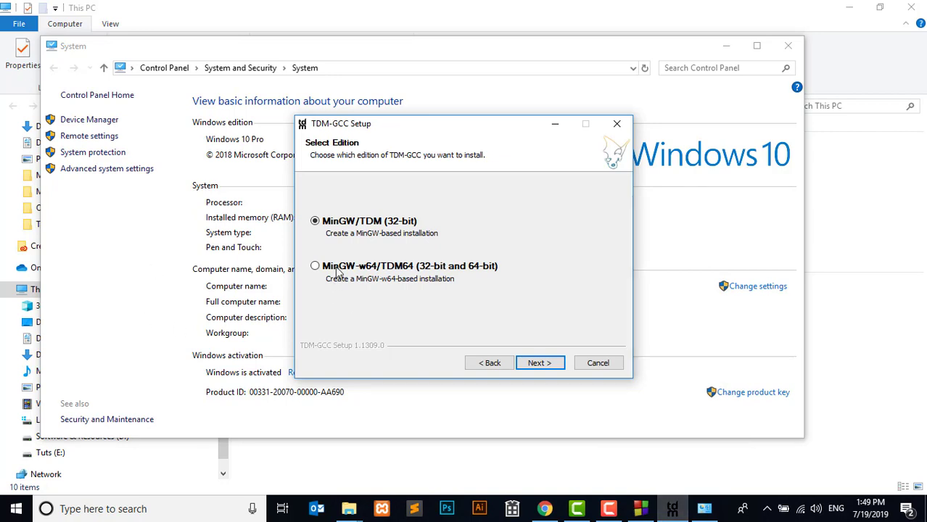
left_click(316, 267)
left_click(539, 364)
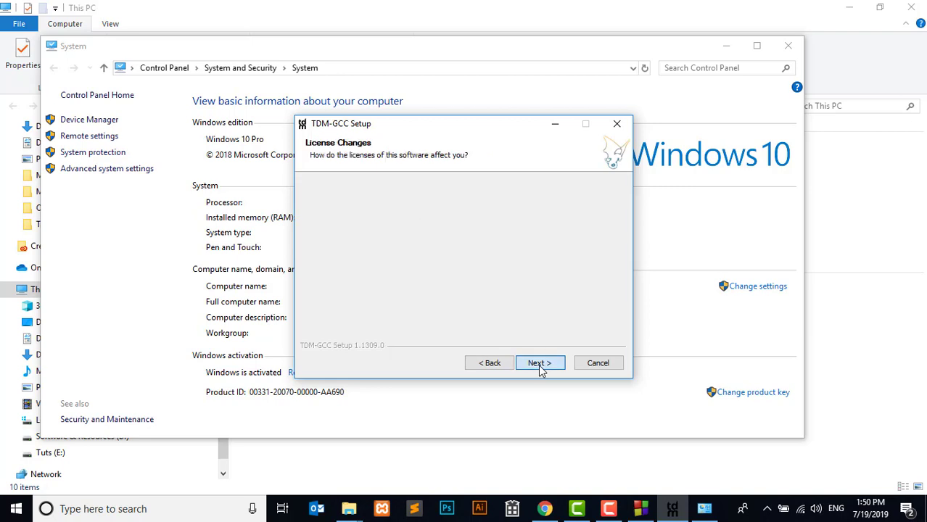
left_click(538, 364)
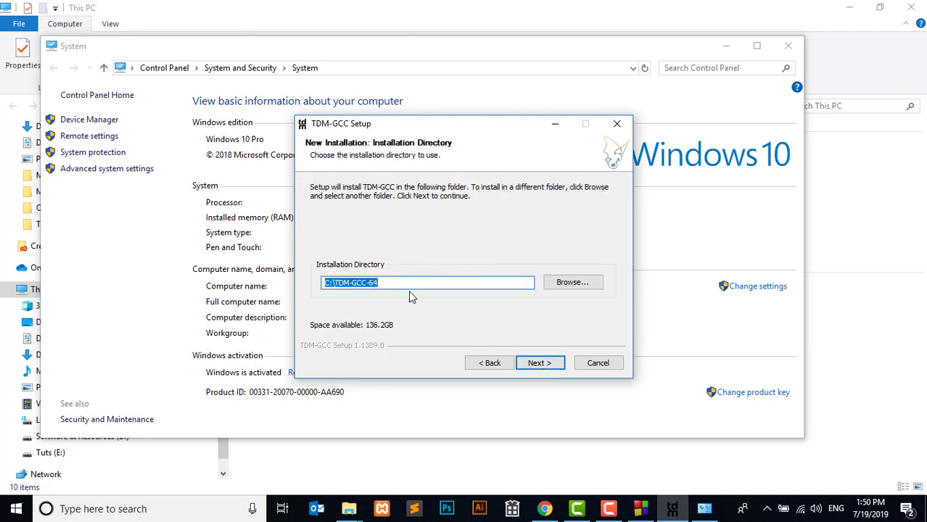
left_click(537, 365)
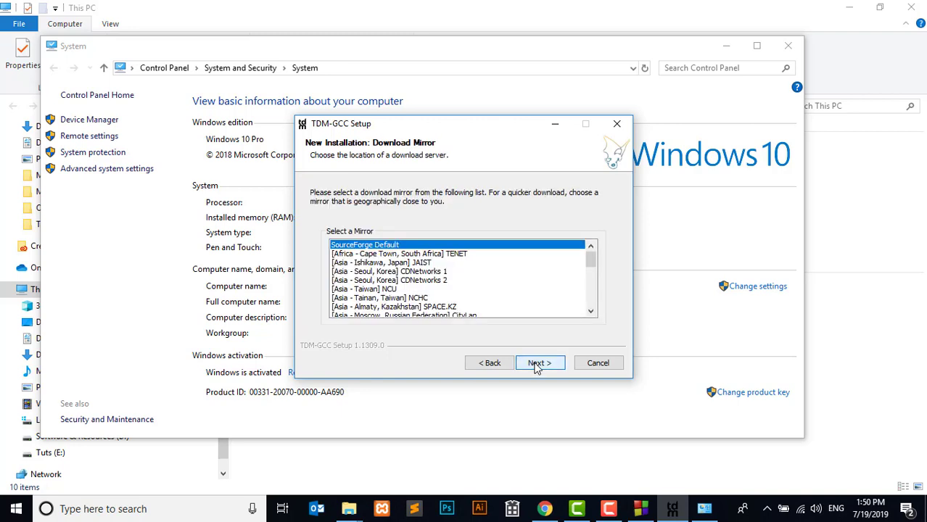
left_click(538, 366)
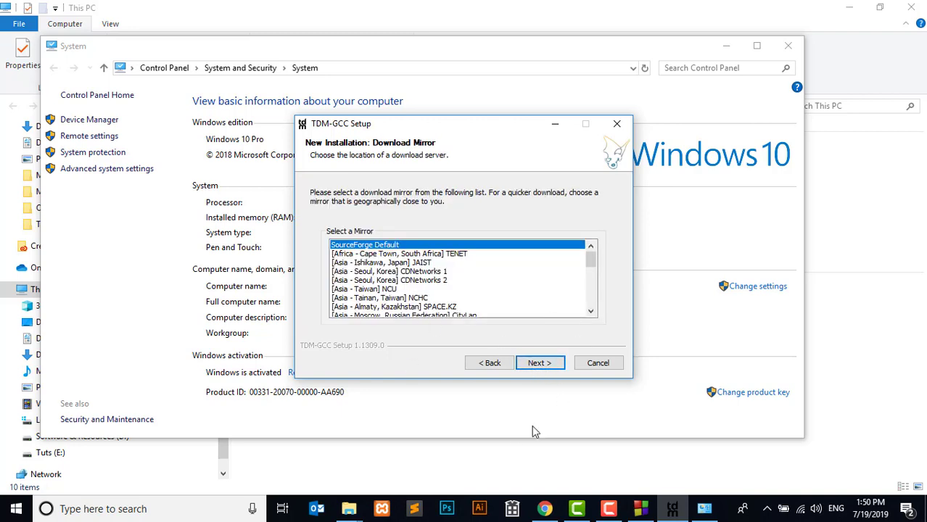
left_click(540, 363)
left_click(540, 363)
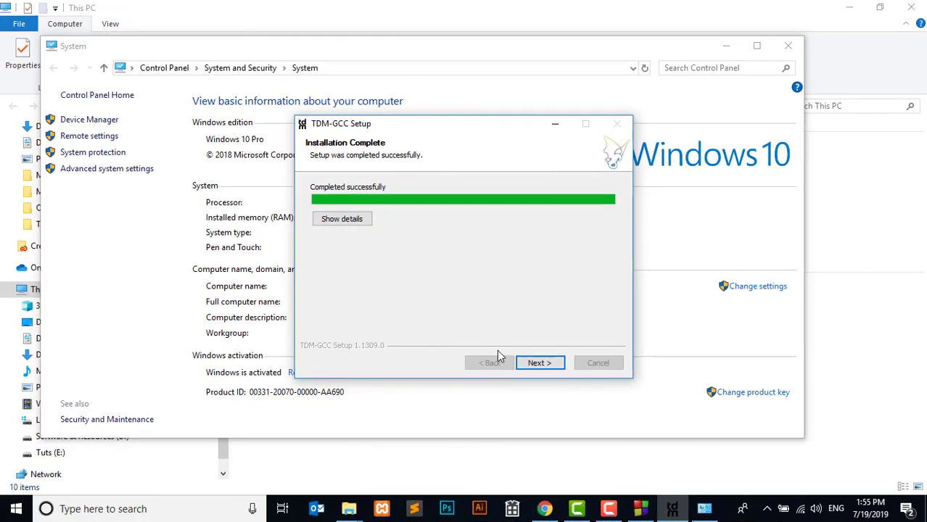
Complete the TDM-GCC setup wizard with the option to read the README file turned off
left_click(541, 365)
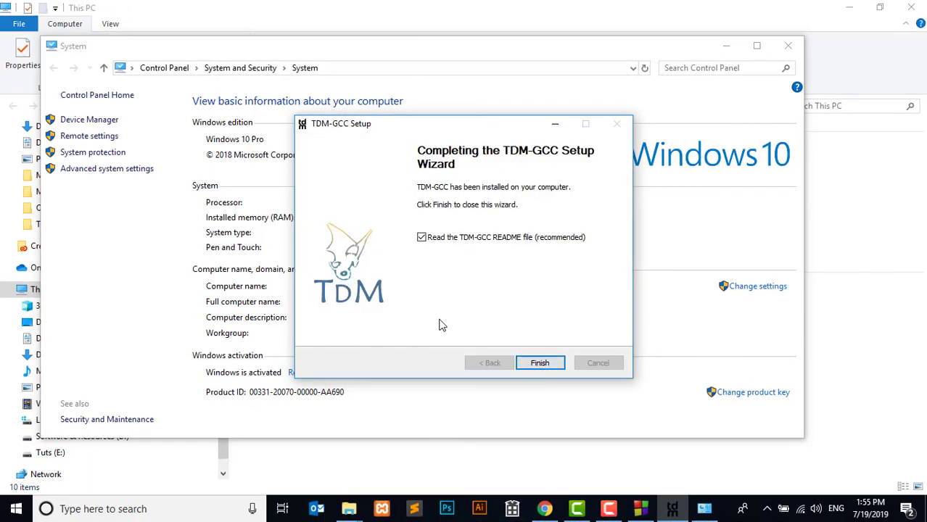
left_click(422, 239)
left_click(538, 363)
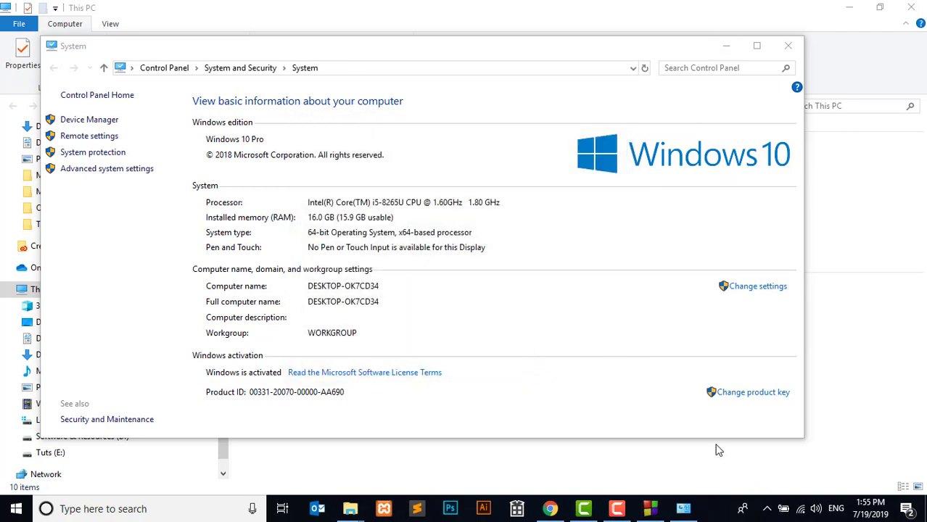
Switch to Code::Blocks, auto-detect the GNU GCC Compiler's installation directory in the toolchain settings, and save the compiler settings
left_click(651, 509)
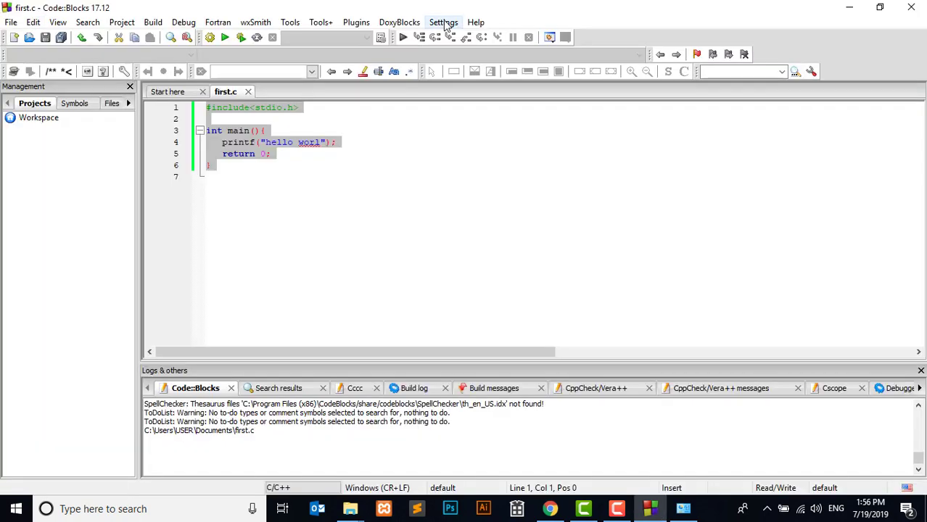
left_click(444, 23)
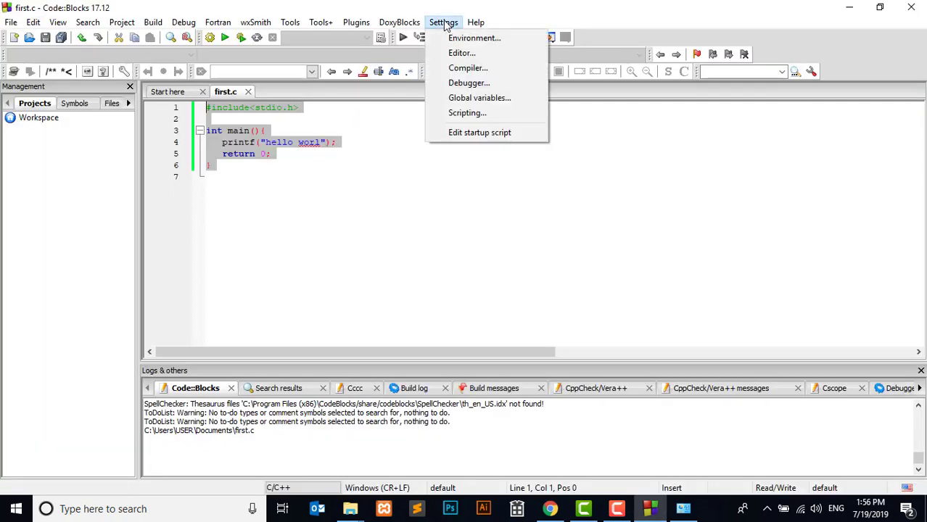
left_click(470, 68)
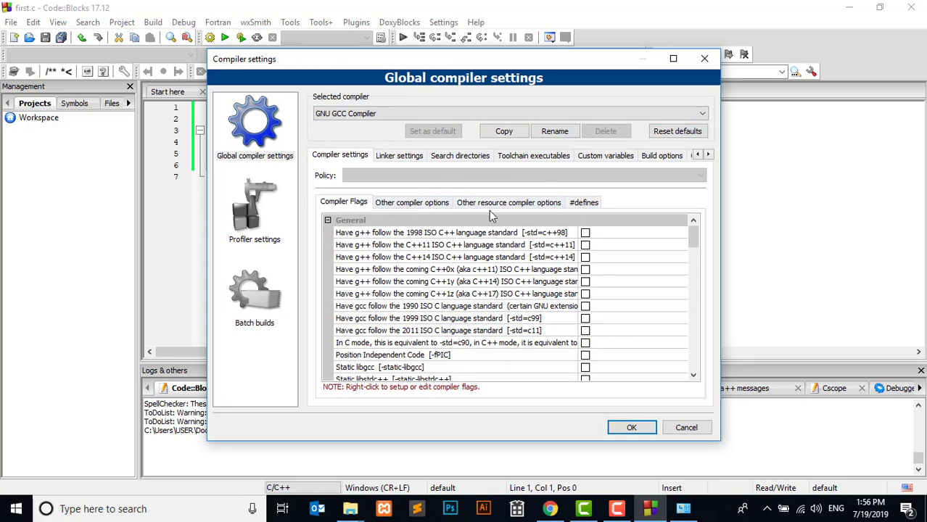
left_click(544, 159)
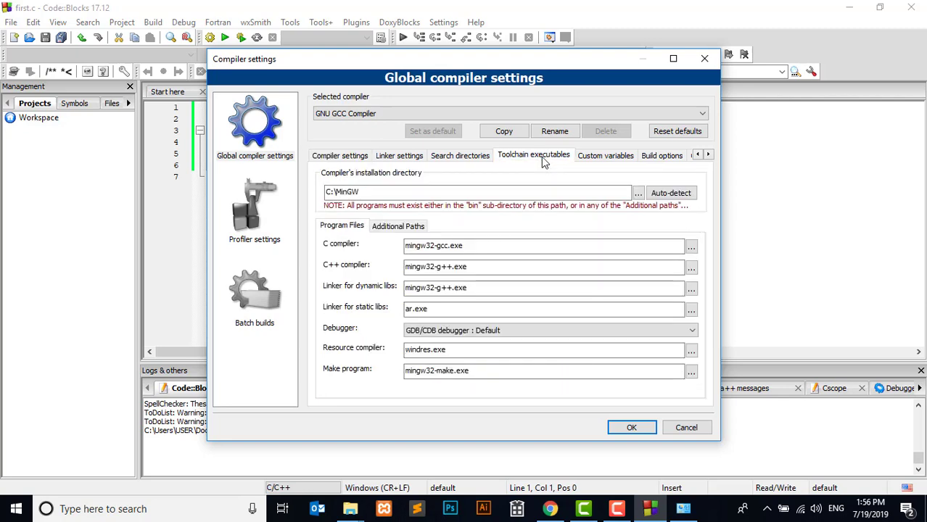
left_click(674, 198)
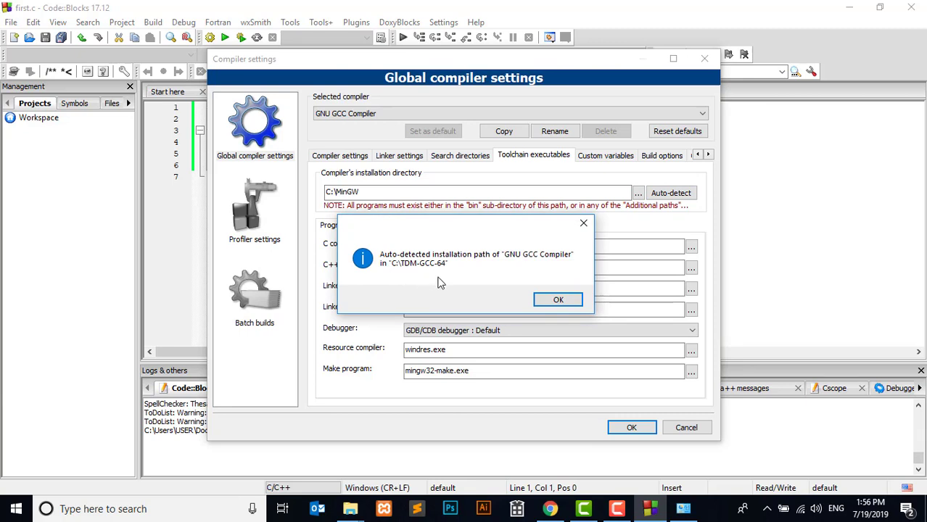
left_click(559, 300)
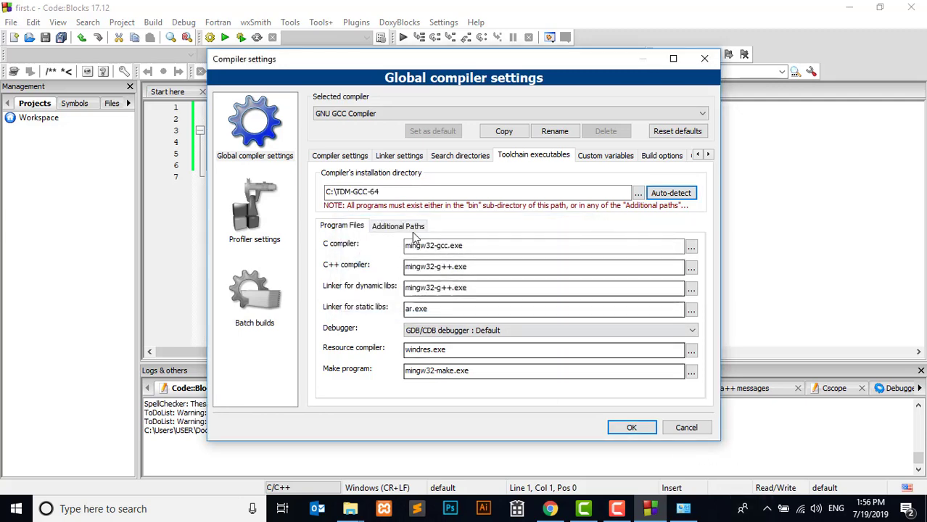
left_click(633, 429)
left_click(632, 429)
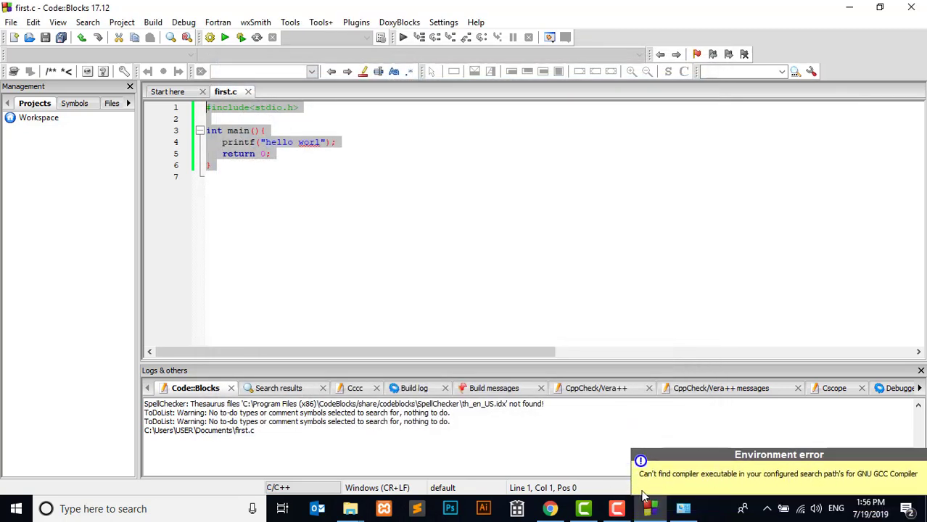
Reset the GNU GCC Compiler's settings to their defaults in the global compiler settings, accept the auto-detected path, and save
left_click(464, 221)
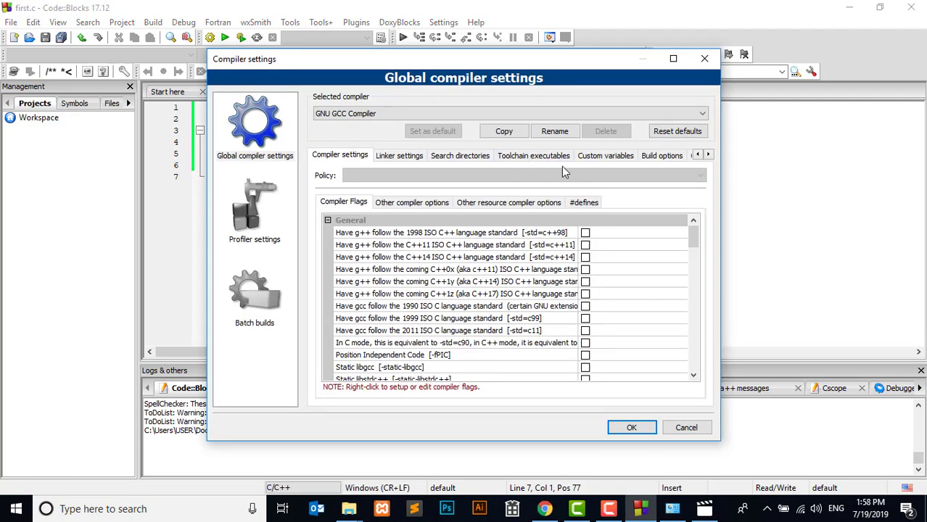
left_click(535, 159)
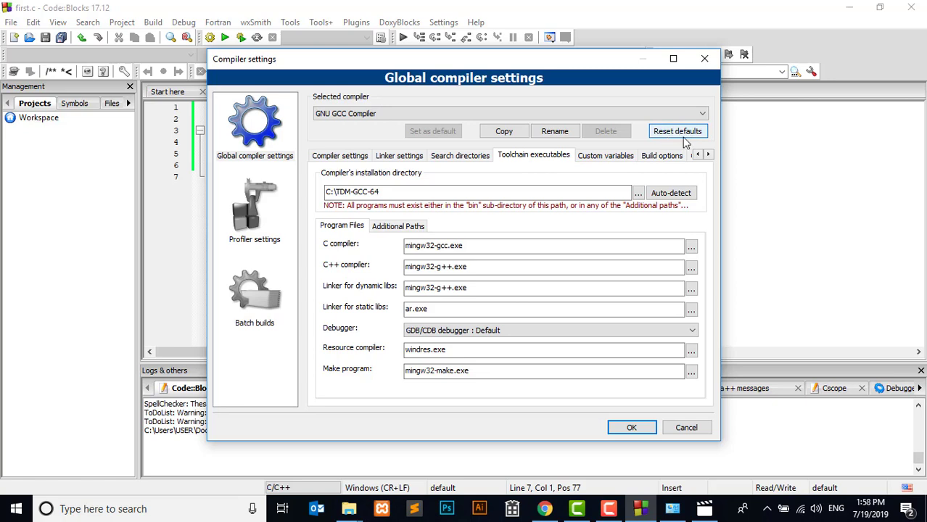
left_click(682, 135)
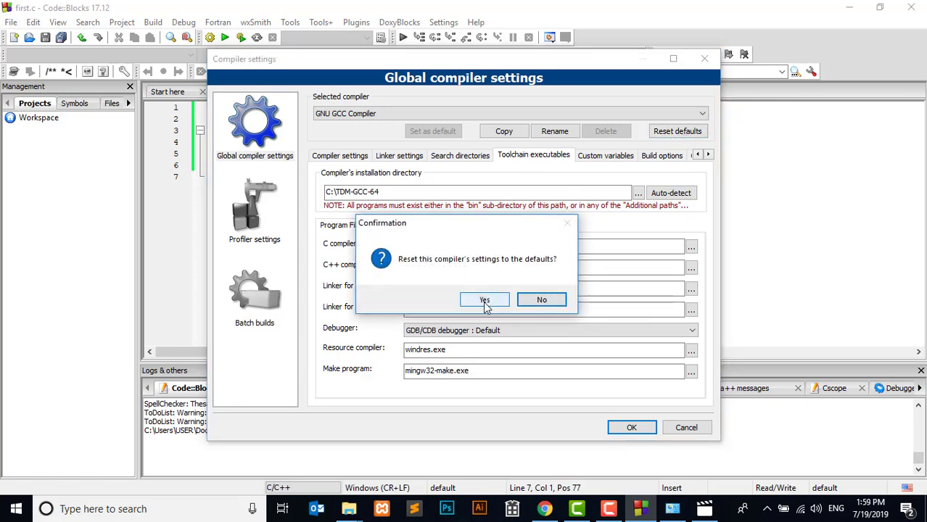
left_click(488, 300)
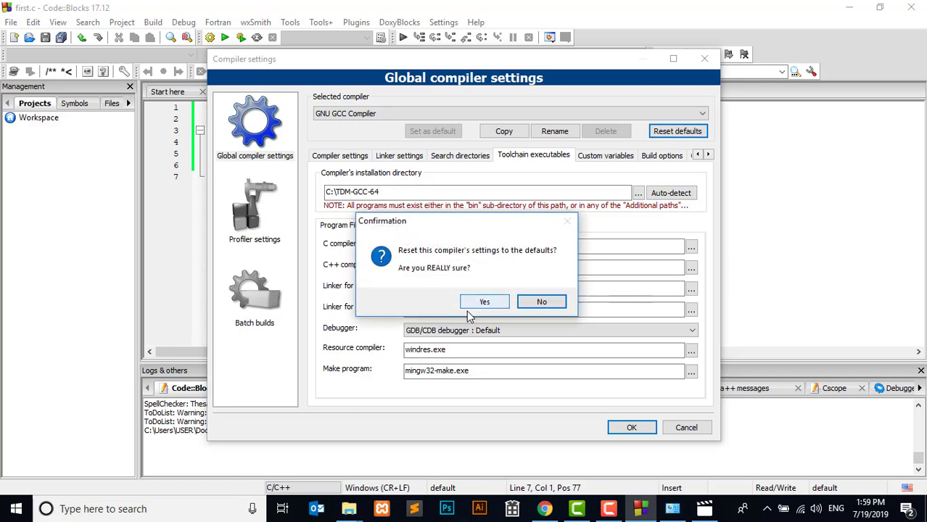
left_click(481, 304)
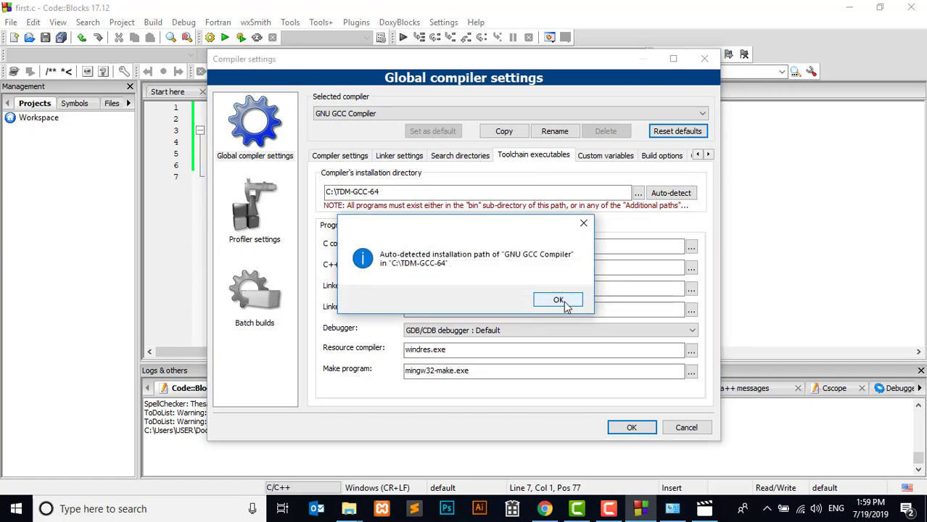
left_click(558, 300)
left_click(631, 428)
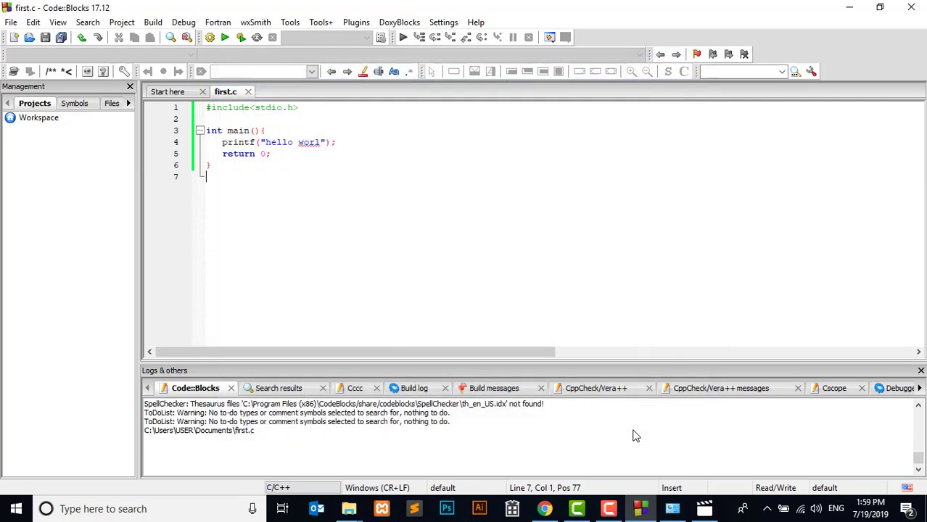
Build and run first.c, check its console output, and close the console window
left_click(244, 42)
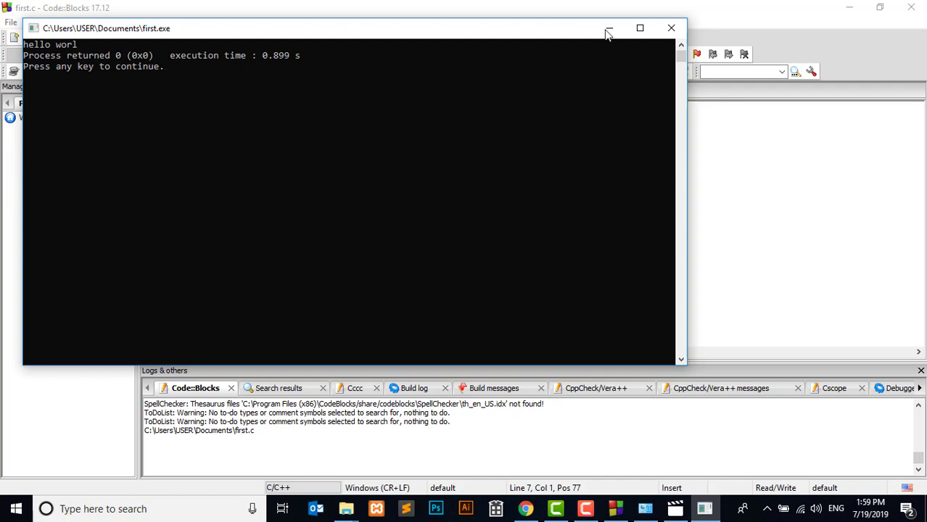
left_click(671, 28)
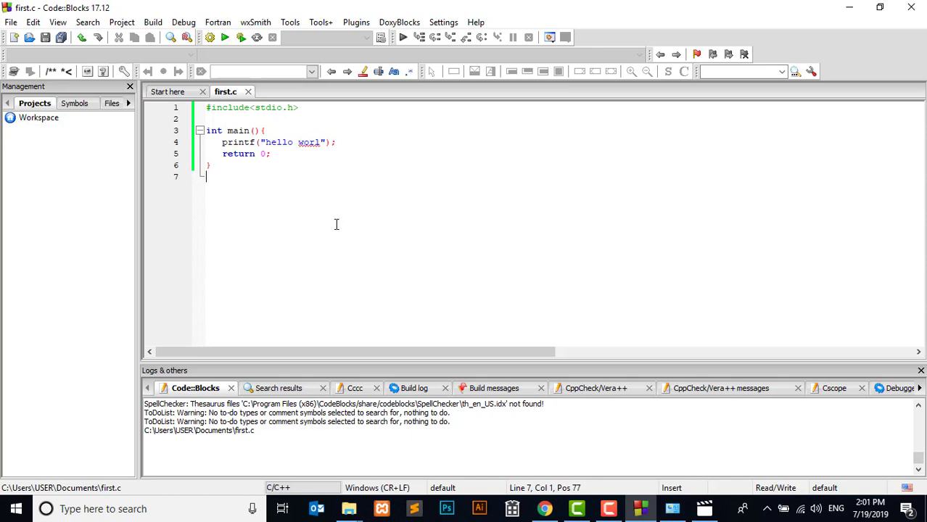
Switch to Chrome, open the best-selling book "গল্পে গল্পে সি প্রোগ্রামিং" on the Nilkhet24 site, and read its description and customer reviews
left_click(545, 509)
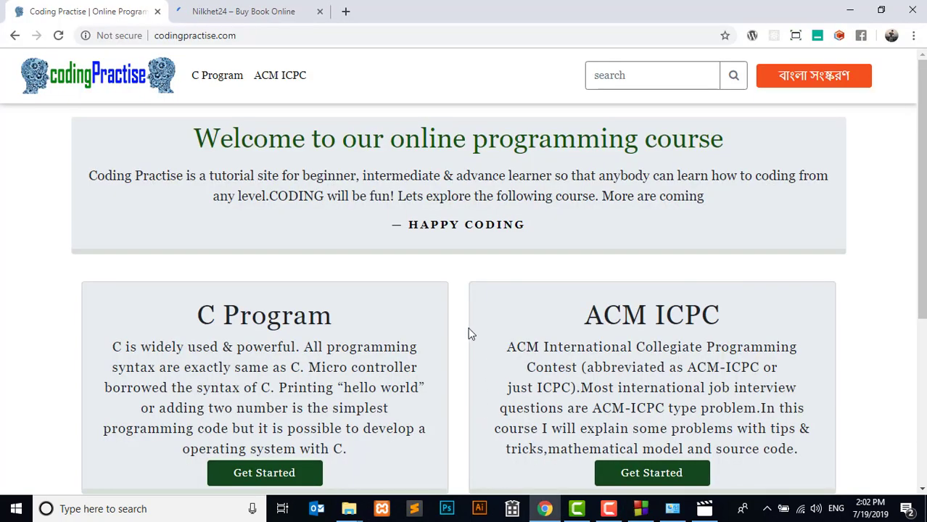
left_click(243, 12)
scroll(176, 293, "down", 5)
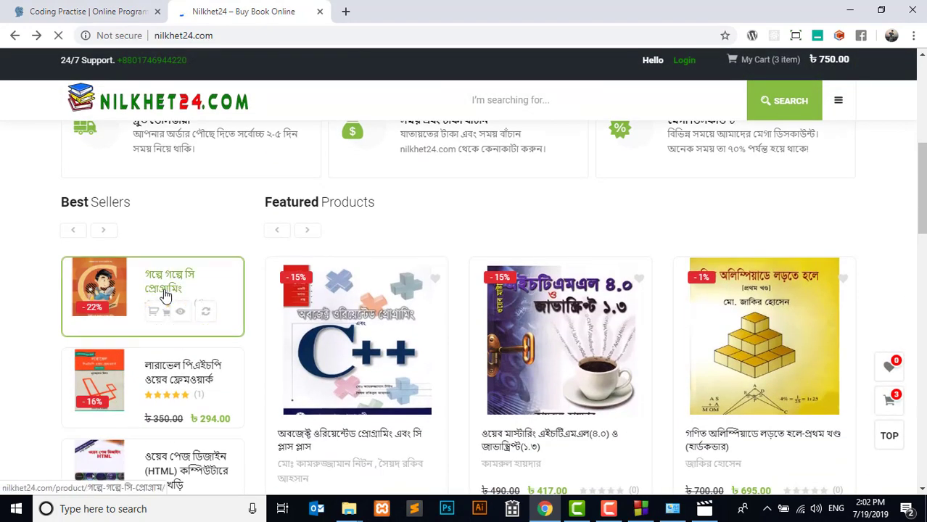
left_click(161, 293)
scroll(336, 144, "down", 12)
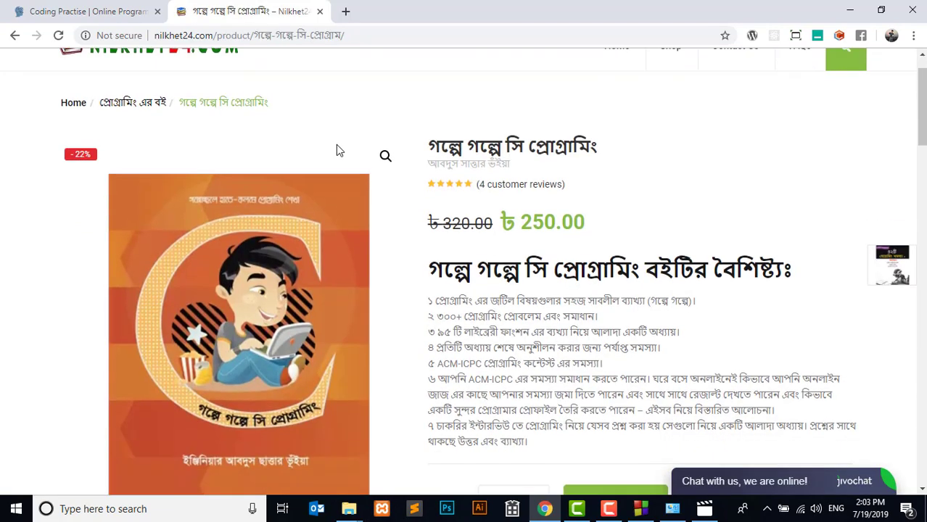
scroll(336, 144, "down", 9)
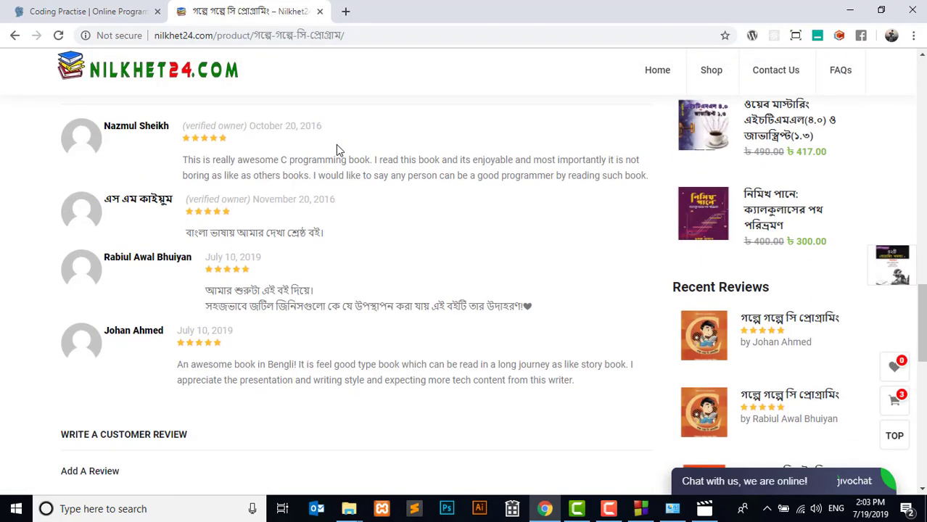
Examine the customer review form on the book's page, including its rating, comment, name and email fields
left_click(123, 301)
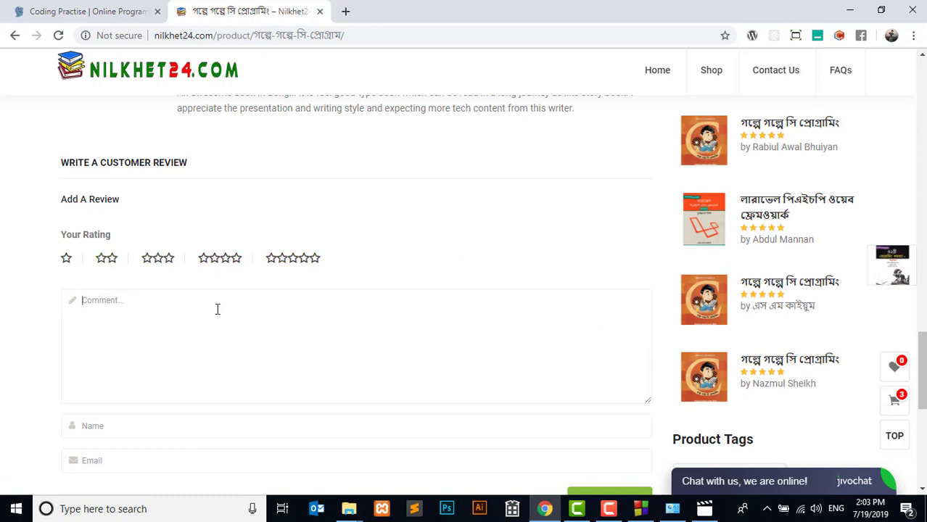
scroll(196, 312, "down", 2)
left_click(136, 291)
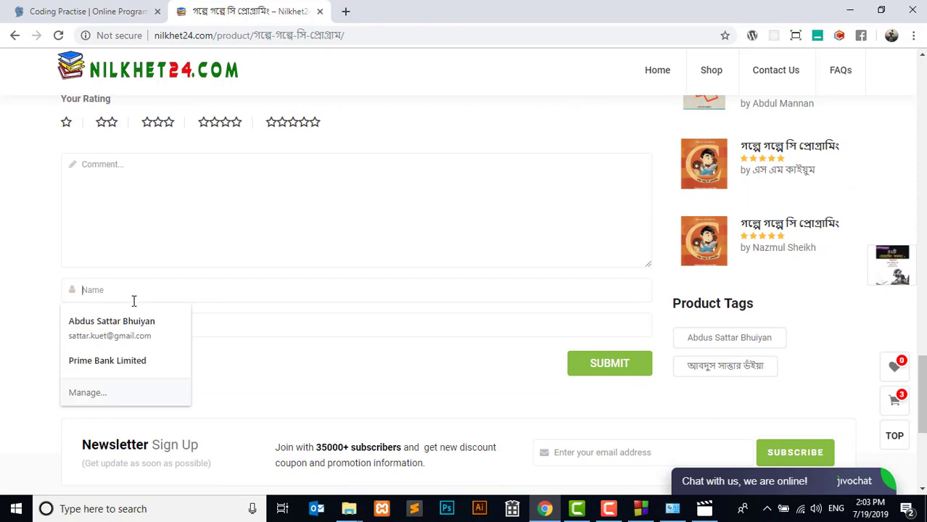
left_click(3, 330)
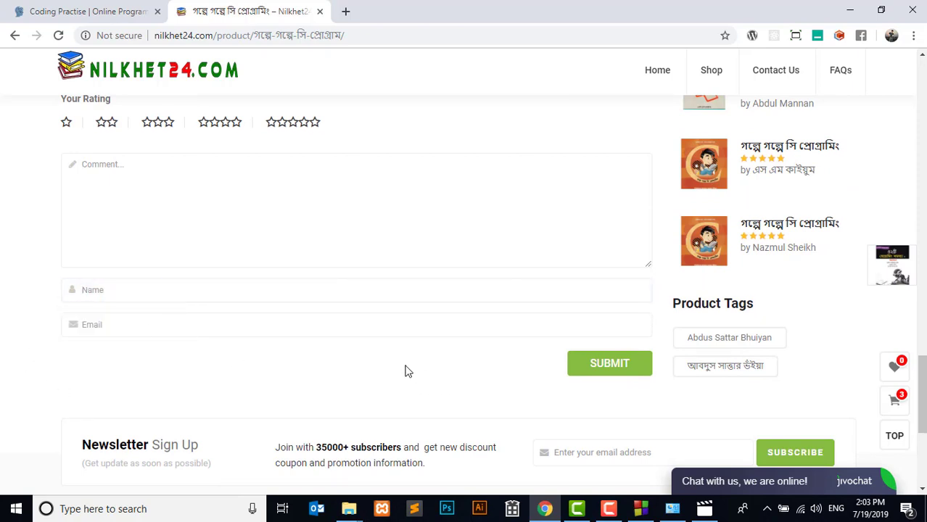